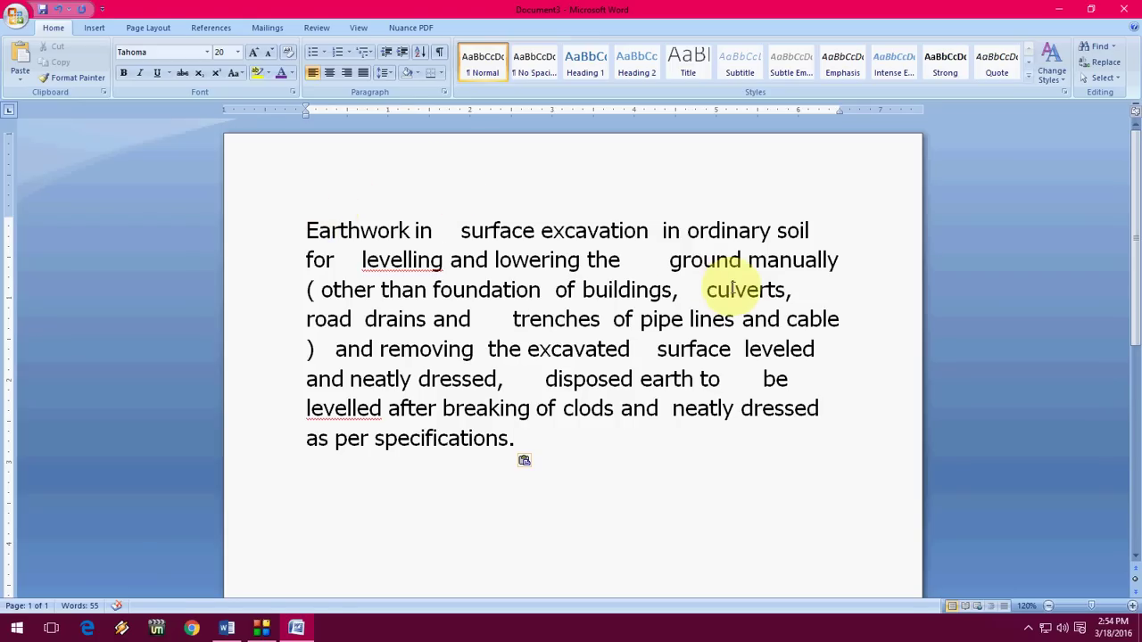
Select and inspect the extra spaces before 'levelling', 'ground' and 'drains'.
{"action": "left_click", "coordinate": [362, 259]}
{"action": "key", "text": "shift+Left"}
{"action": "key", "text": "shift+Left"}
{"action": "key", "text": "Right"}
{"action": "key", "text": "ctrl+Right"}
{"action": "key", "text": "ctrl+Right"}
{"action": "key", "text": "ctrl+Right"}
{"action": "key", "text": "ctrl+Right"}
{"action": "key", "text": "shift+Left"}
{"action": "key", "text": "shift+Left"}
{"action": "key", "text": "shift+Left"}
{"action": "key", "text": "shift+Left"}
{"action": "key", "text": "shift+Left"}
{"action": "key", "text": "shift+Left"}
{"action": "key", "text": "shift+Left"}
{"action": "key", "text": "Left"}
{"action": "key", "text": "Home"}
{"action": "key", "text": "ctrl+Right"}
{"action": "key", "text": "shift+Left"}
{"action": "key", "text": "shift+Left"}
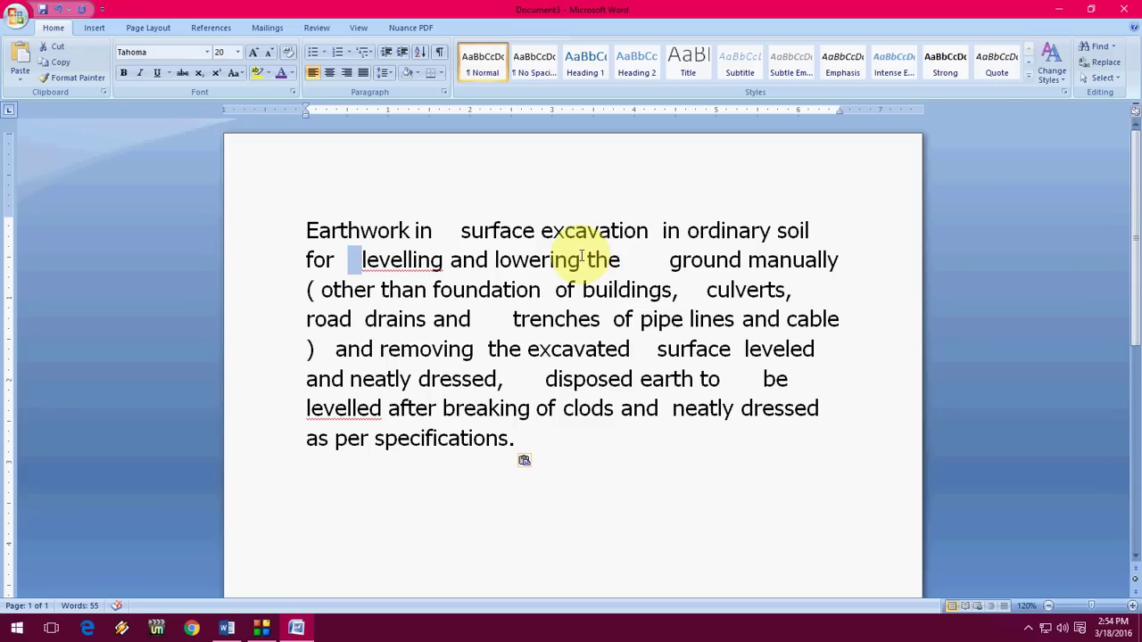
{"action": "key", "text": "Down"}
{"action": "key", "text": "Down"}
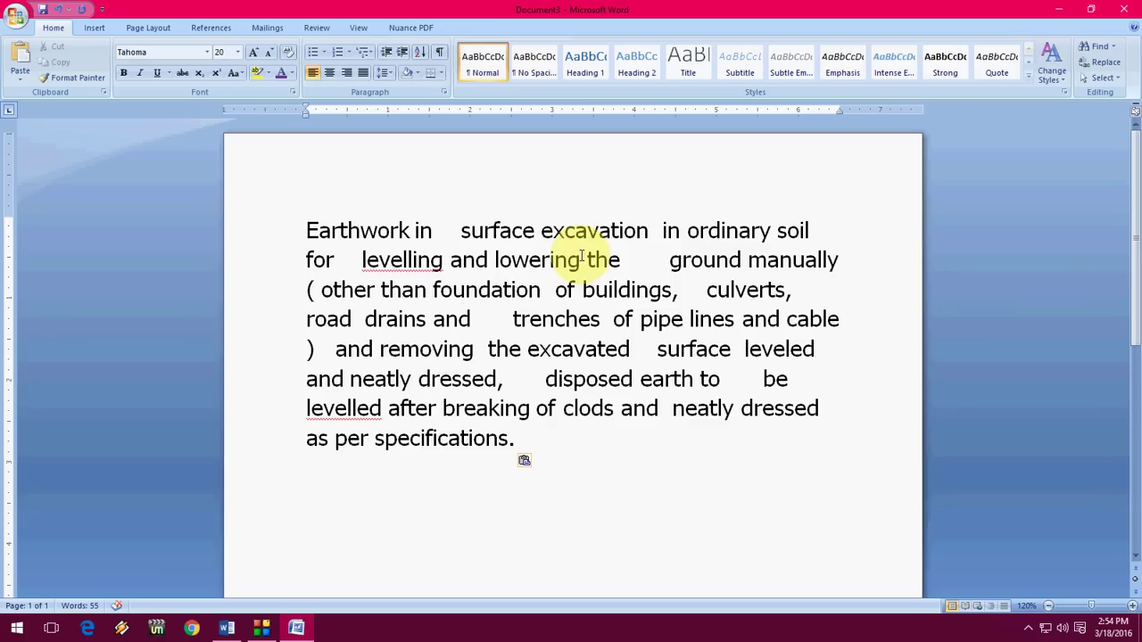
{"action": "key", "text": "Up"}
Replace all plain spaces with spaces, which reports 28 replacements but leaves the gaps.
{"action": "key", "text": "ctrl+f"}
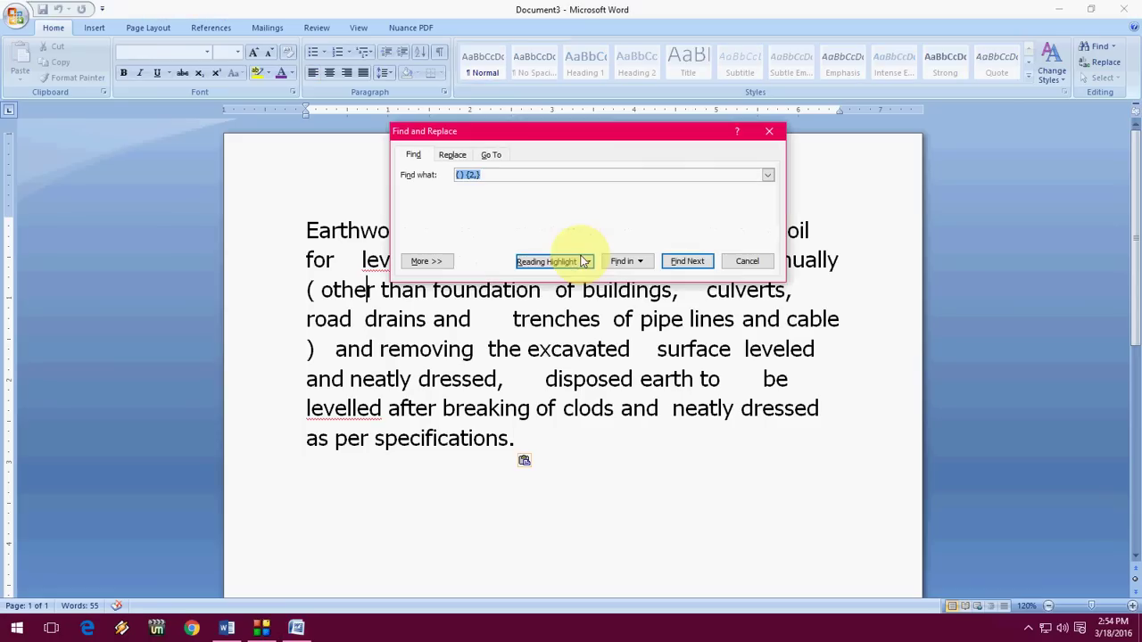
{"action": "key", "text": "BackSpace"}
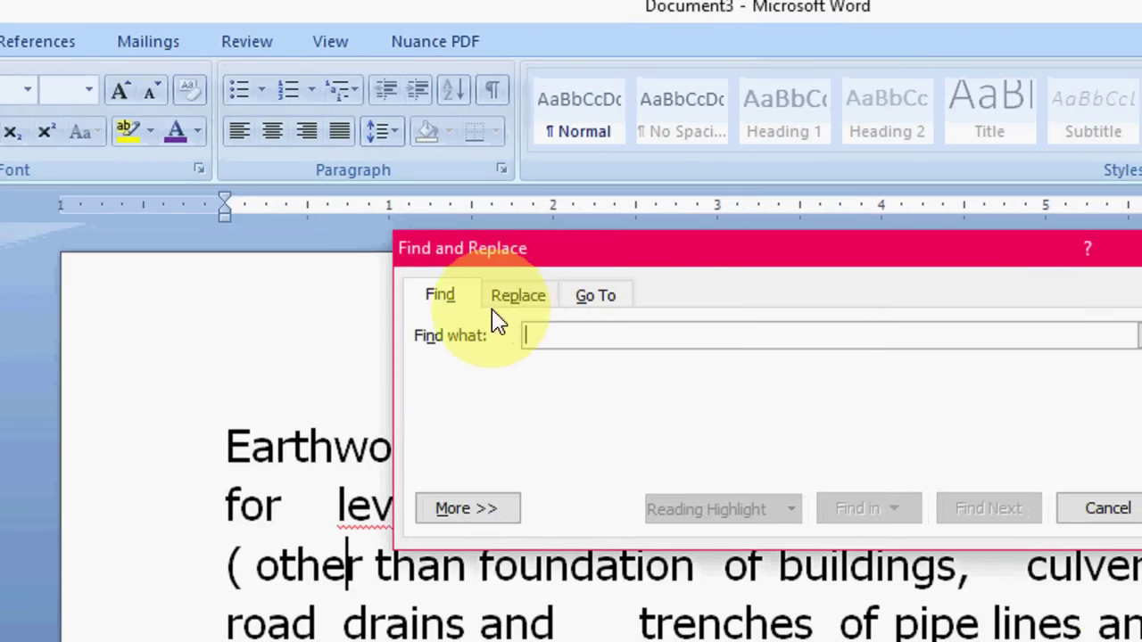
{"action": "left_click", "coordinate": [526, 300]}
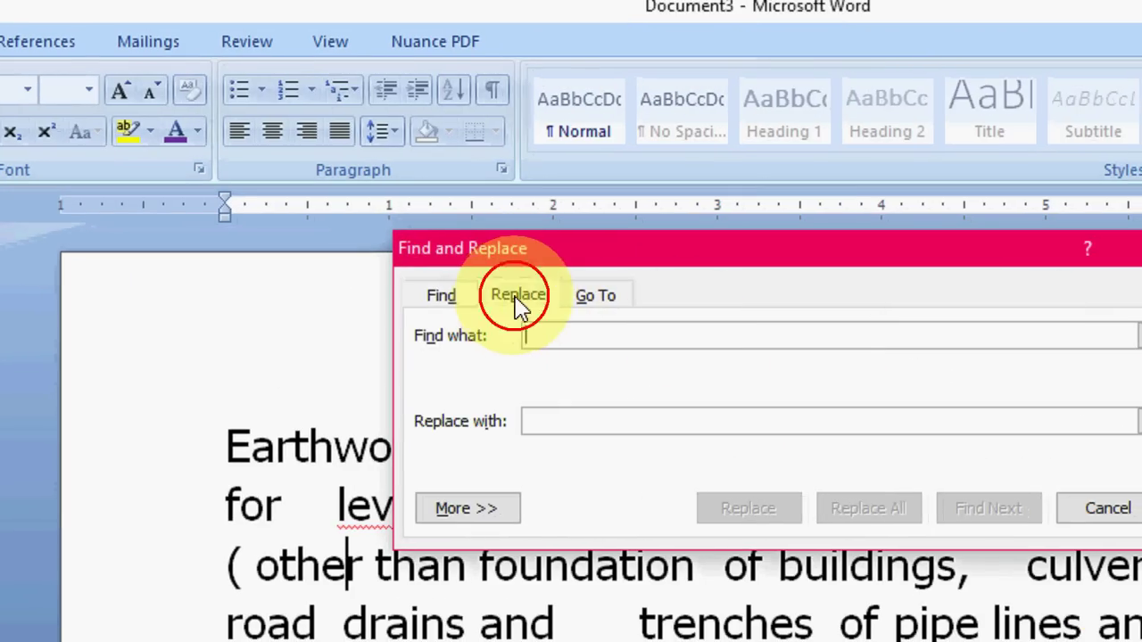
{"action": "left_click", "coordinate": [580, 341]}
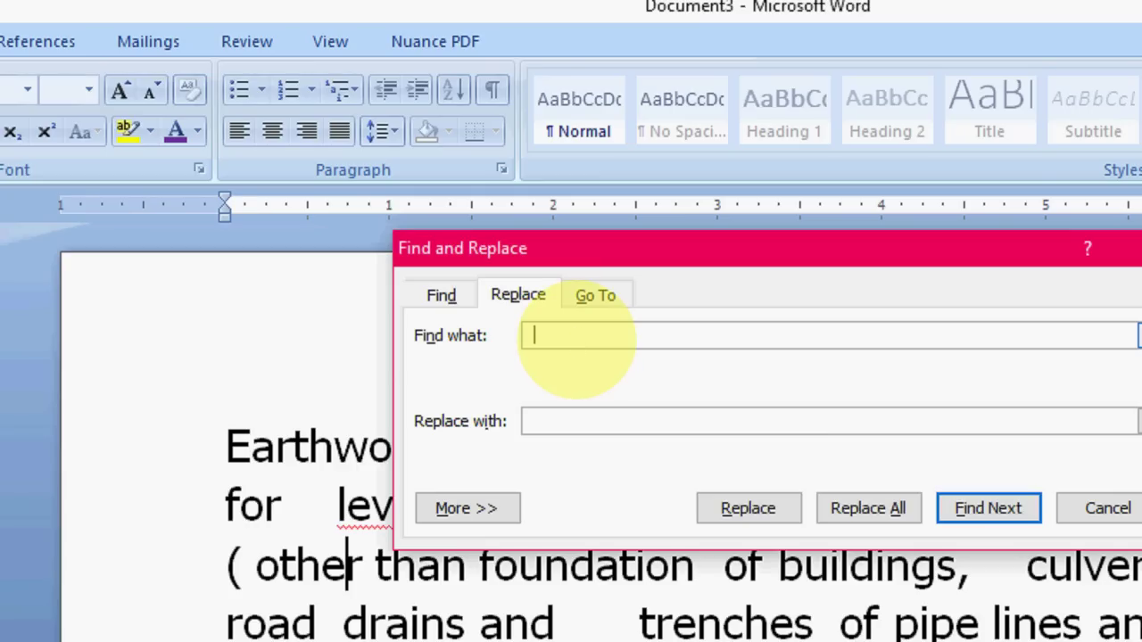
{"action": "left_click", "coordinate": [582, 422]}
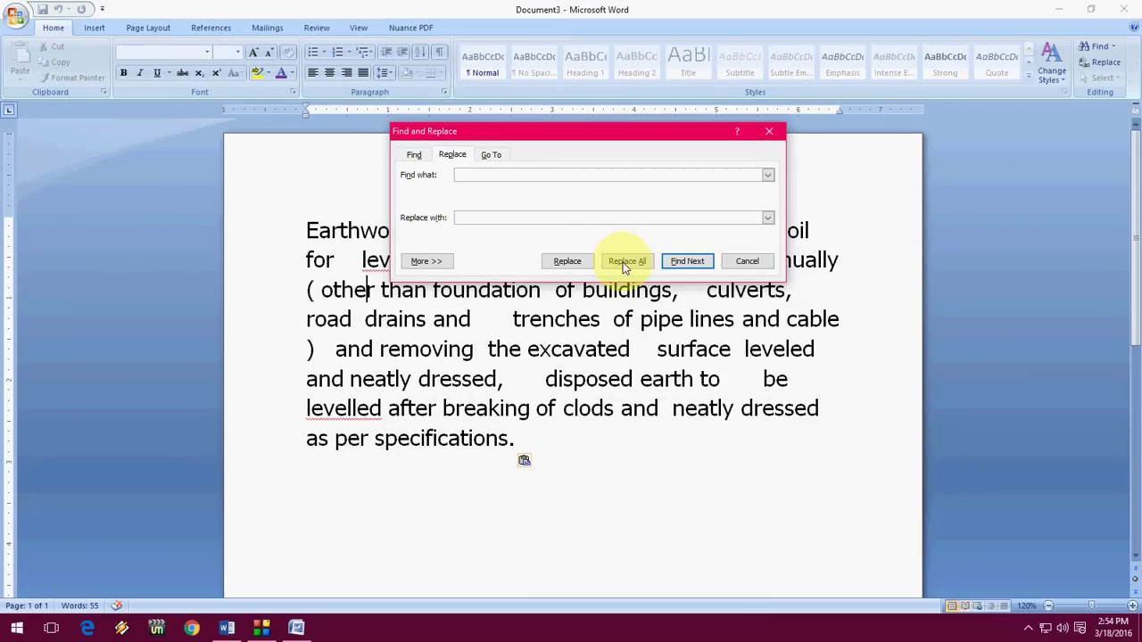
{"action": "left_click", "coordinate": [626, 261]}
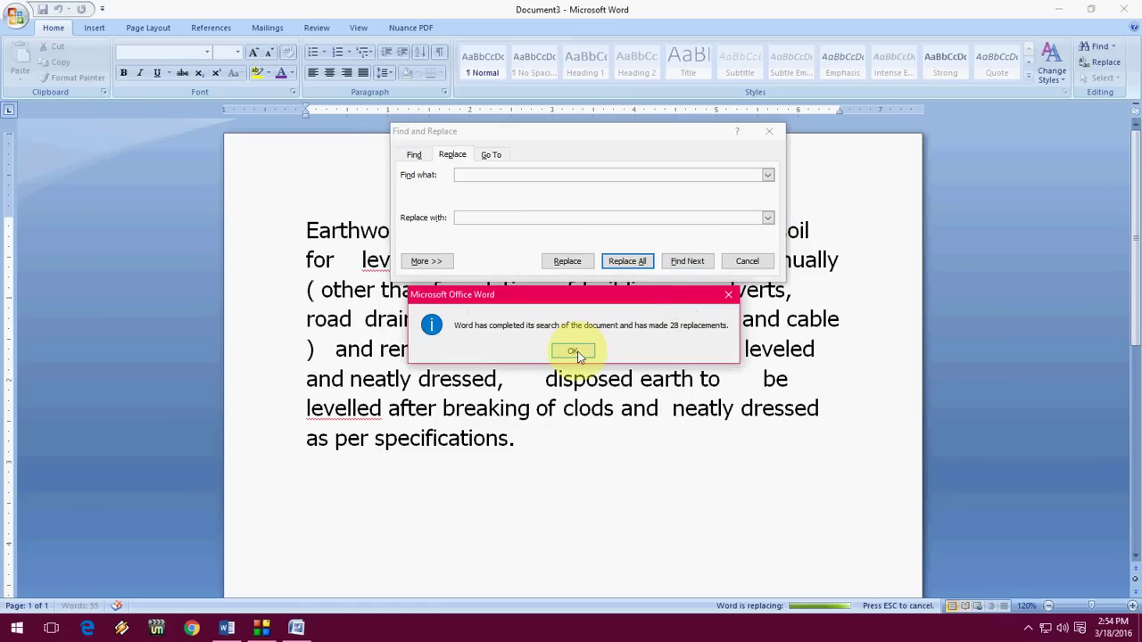
{"action": "left_click", "coordinate": [574, 352]}
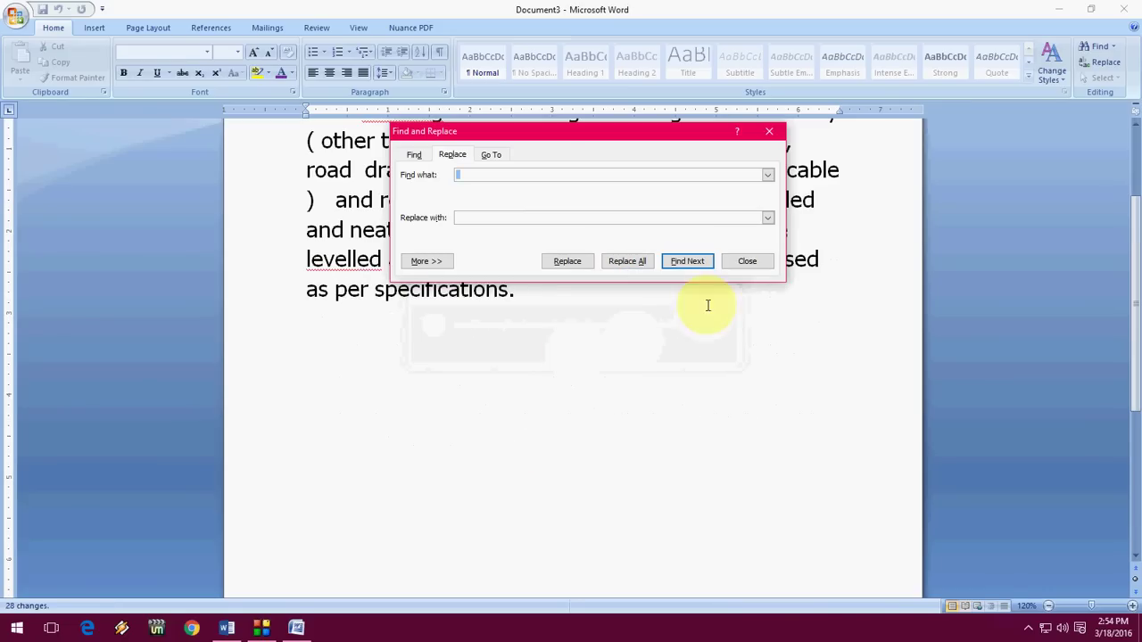
{"action": "left_click", "coordinate": [744, 261]}
{"action": "scroll", "coordinate": [604, 301], "scroll_direction": "up", "scroll_amount": 2}
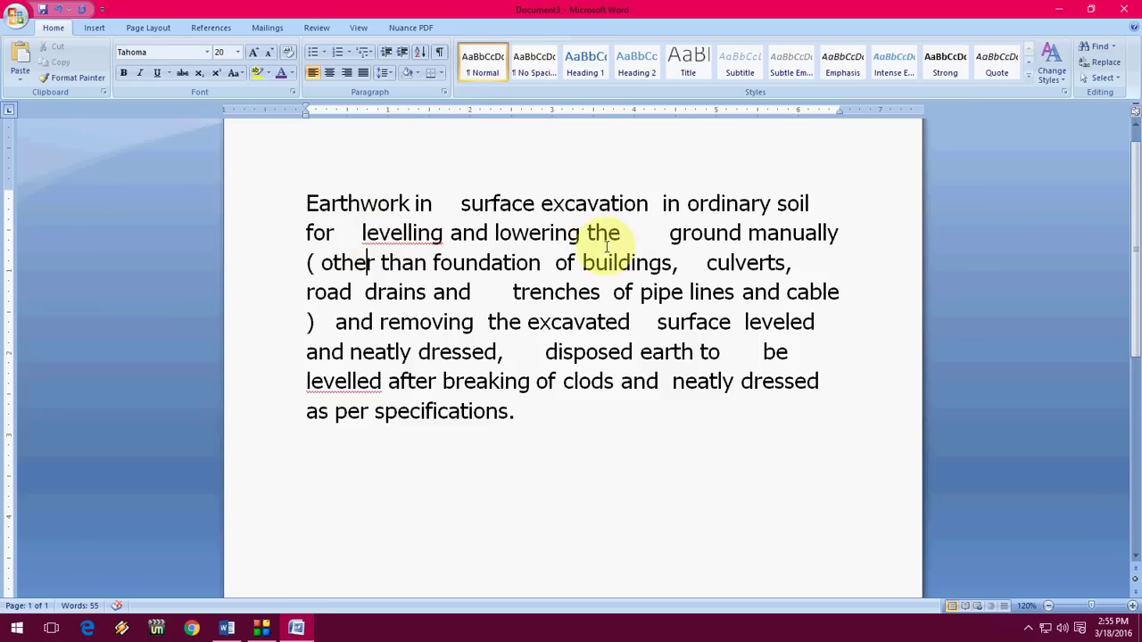
Select the extra spaces before 'trenches' and 'disposed', then reopen Find with an empty search box.
{"action": "left_click", "coordinate": [511, 291]}
{"action": "key", "text": "shift+Left"}
{"action": "key", "text": "shift+Left"}
{"action": "key", "text": "shift+Left"}
{"action": "key", "text": "shift+Left"}
{"action": "key", "text": "shift+Left"}
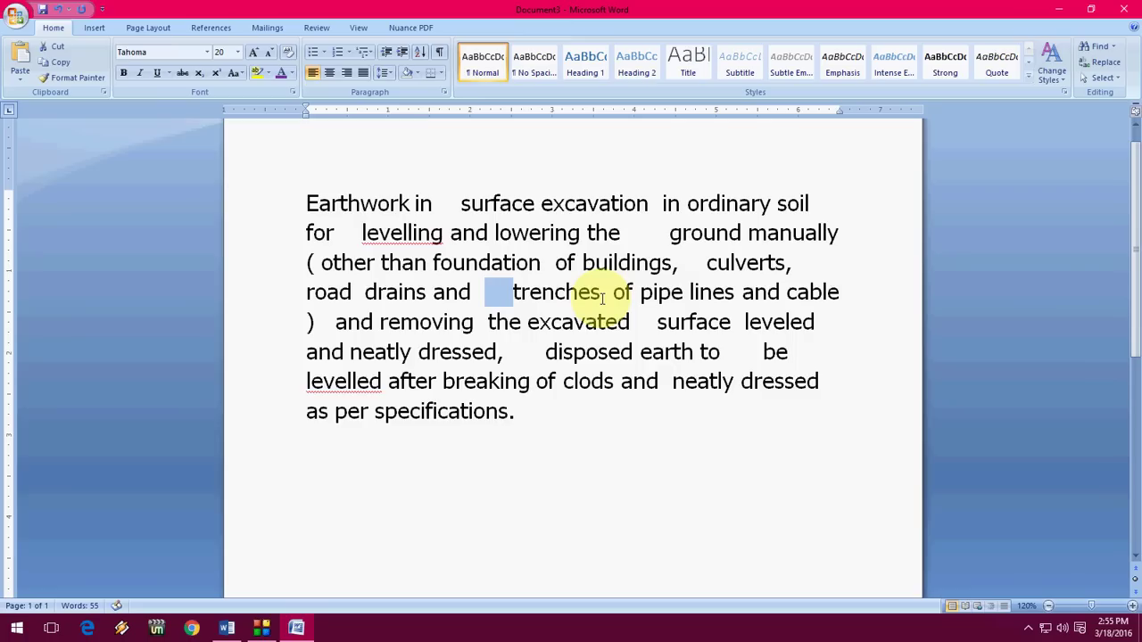
{"action": "key", "text": "Down"}
{"action": "key", "text": "Down"}
{"action": "key", "text": "Down"}
{"action": "key", "text": "Up"}
{"action": "key", "text": "Right"}
{"action": "key", "text": "shift+Left"}
{"action": "key", "text": "shift+Left"}
{"action": "key", "text": "shift+Left"}
{"action": "key", "text": "shift+Left"}
{"action": "key", "text": "Up"}
{"action": "key", "text": "Up"}
{"action": "key", "text": "Up"}
{"action": "key", "text": "Up"}
{"action": "key", "text": "Up"}
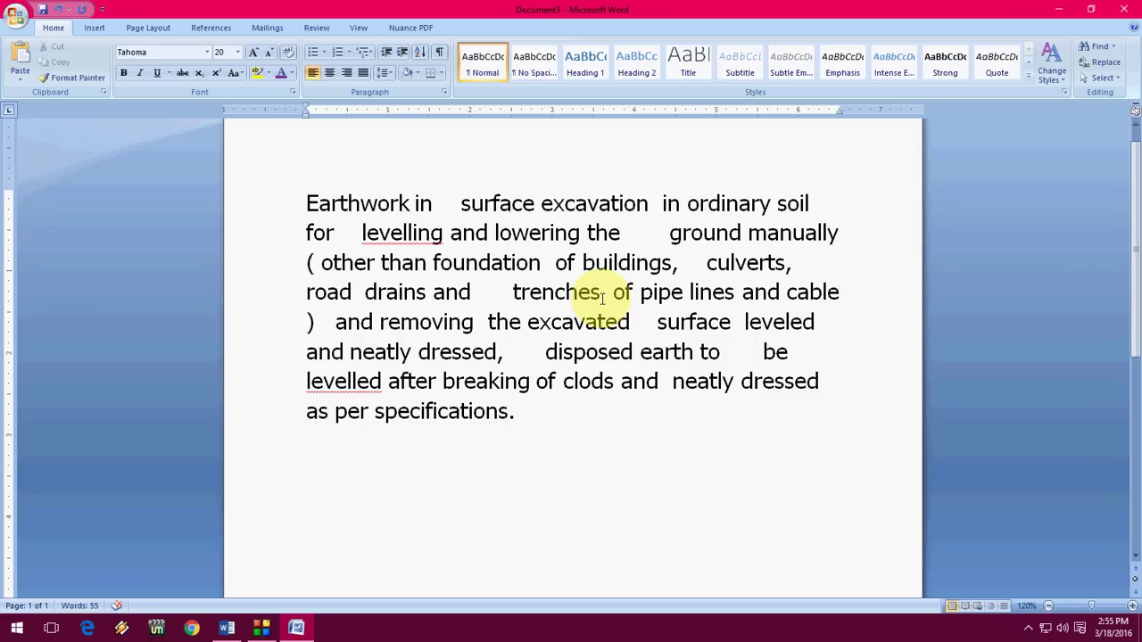
{"action": "key", "text": "ctrl+f"}
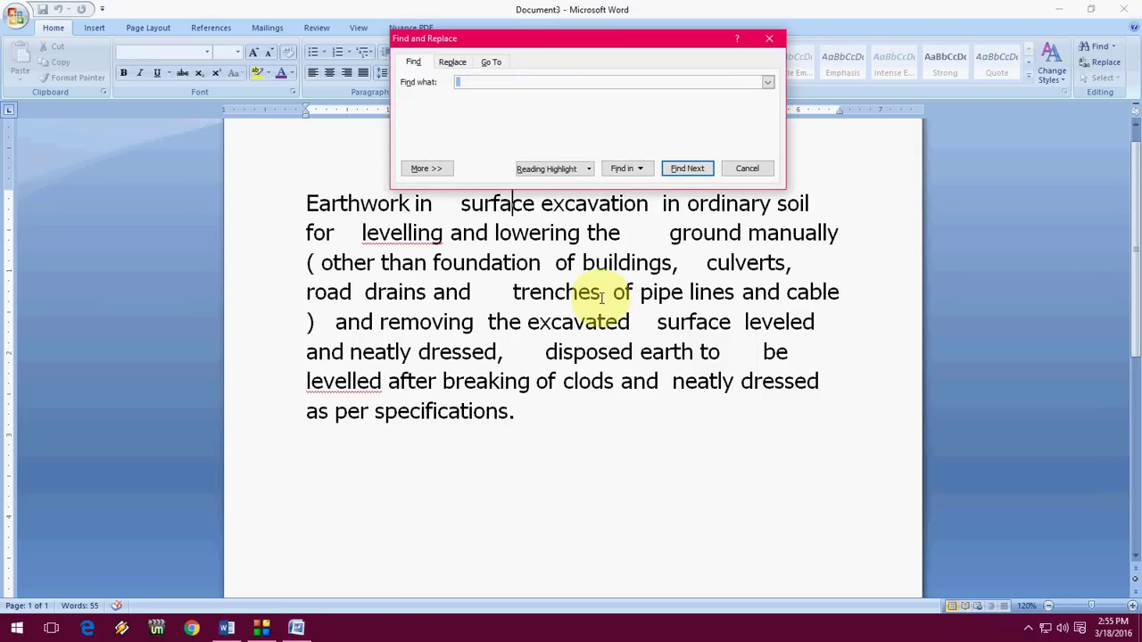
On the Replace tab, enter the pattern () {2,} in Find what and leave Replace with empty.
{"action": "left_click_drag", "start_coordinate": [514, 38], "coordinate": [522, 83]}
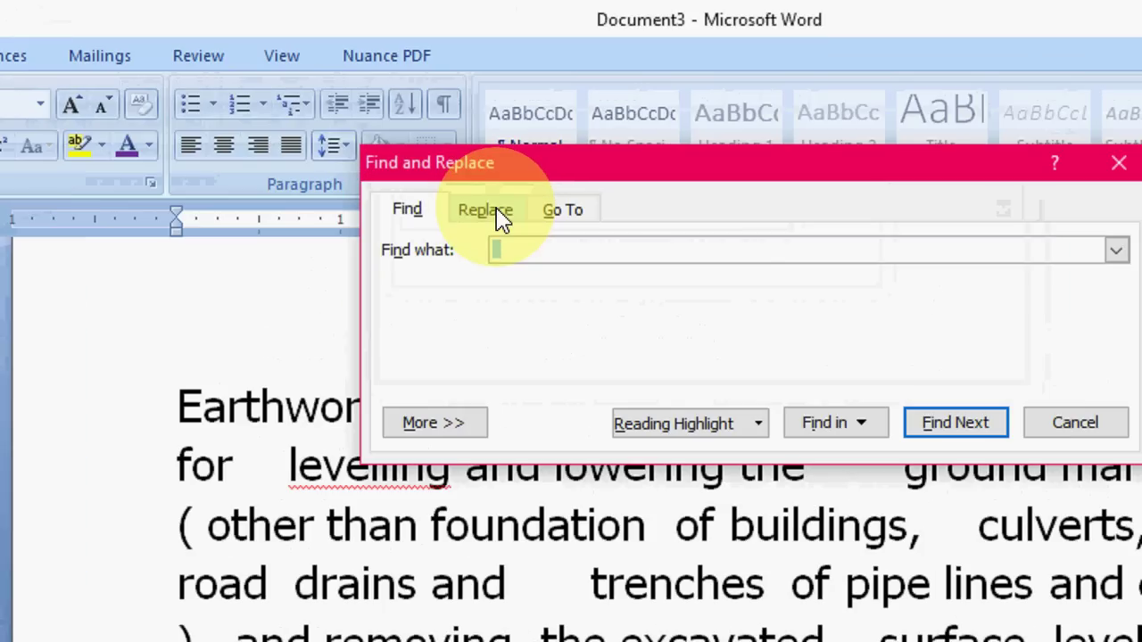
{"action": "left_click", "coordinate": [467, 106]}
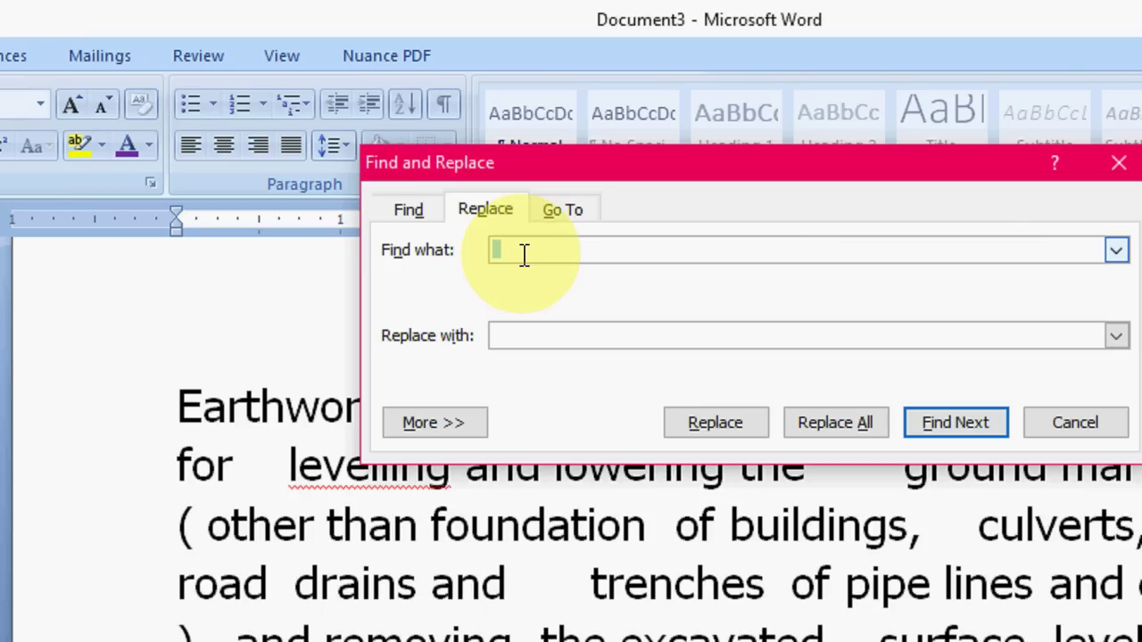
{"action": "type", "text": "() {2,}"}
{"action": "key", "text": "Tab"}
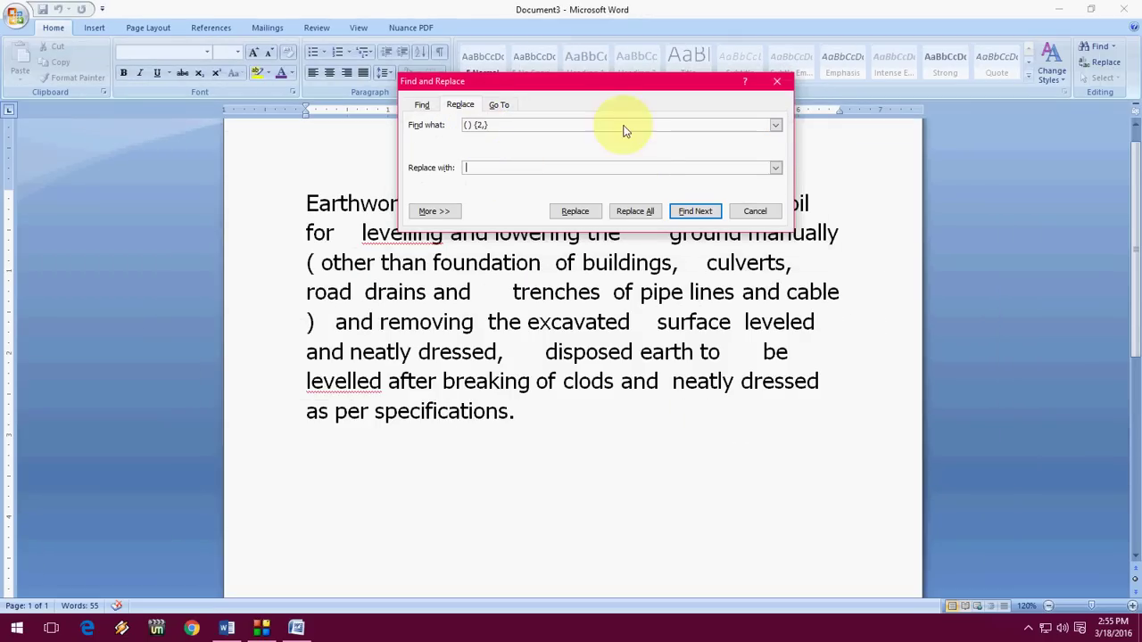
{"action": "left_click_drag", "start_coordinate": [622, 93], "coordinate": [779, 172]}
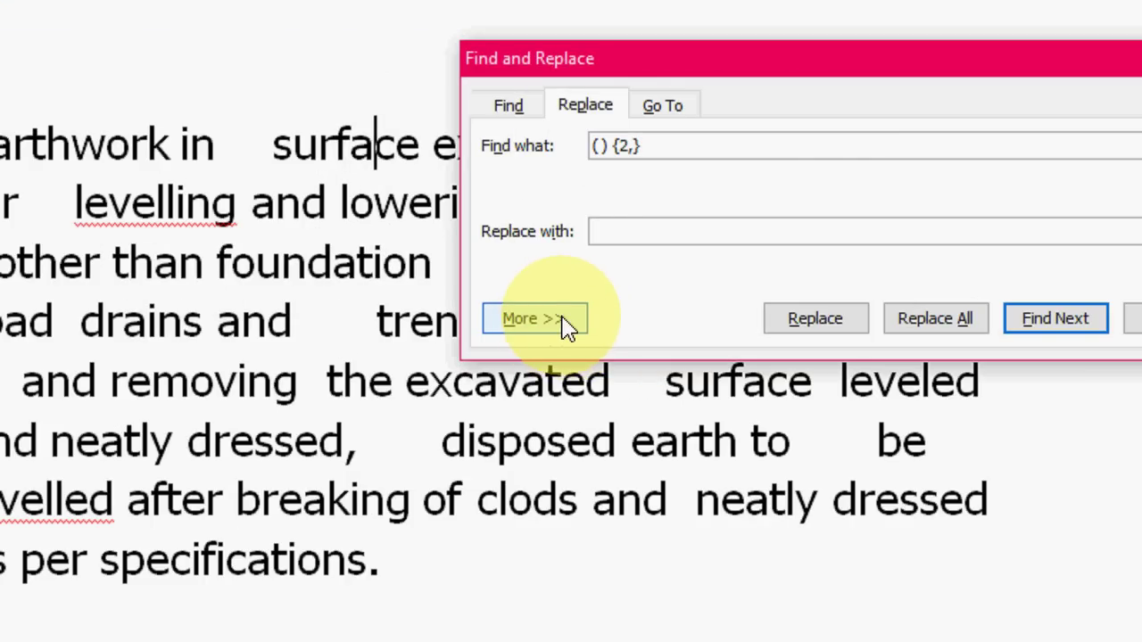
Turn on Use wildcards and replace all multi-space runs, collapsing 9 of them.
{"action": "left_click", "coordinate": [577, 329]}
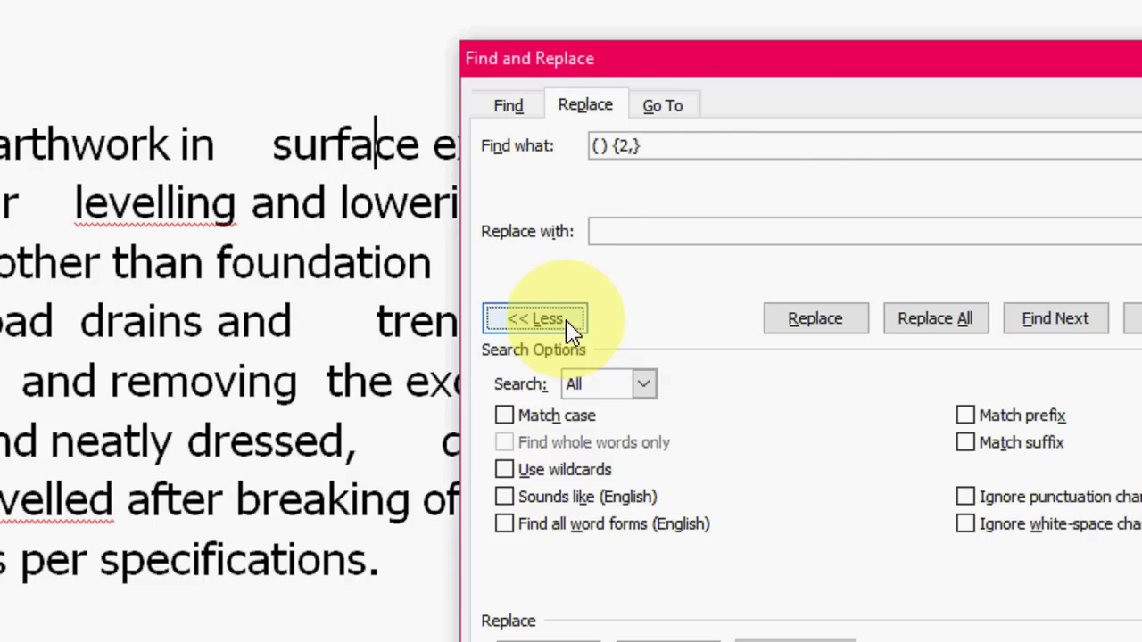
{"action": "left_click", "coordinate": [506, 480]}
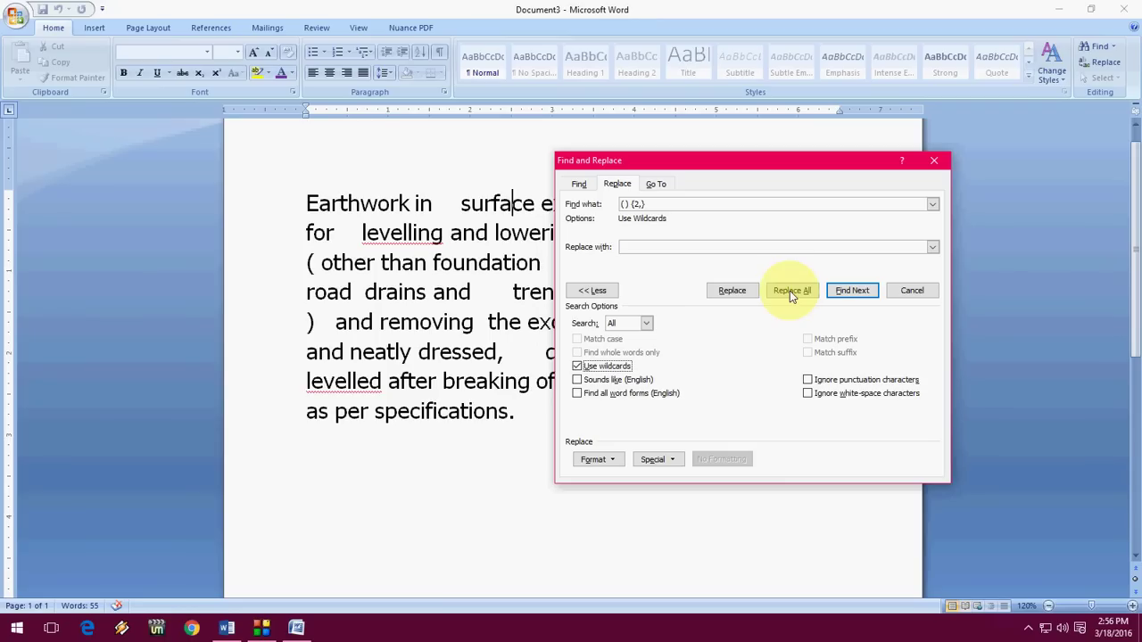
{"action": "left_click", "coordinate": [790, 291]}
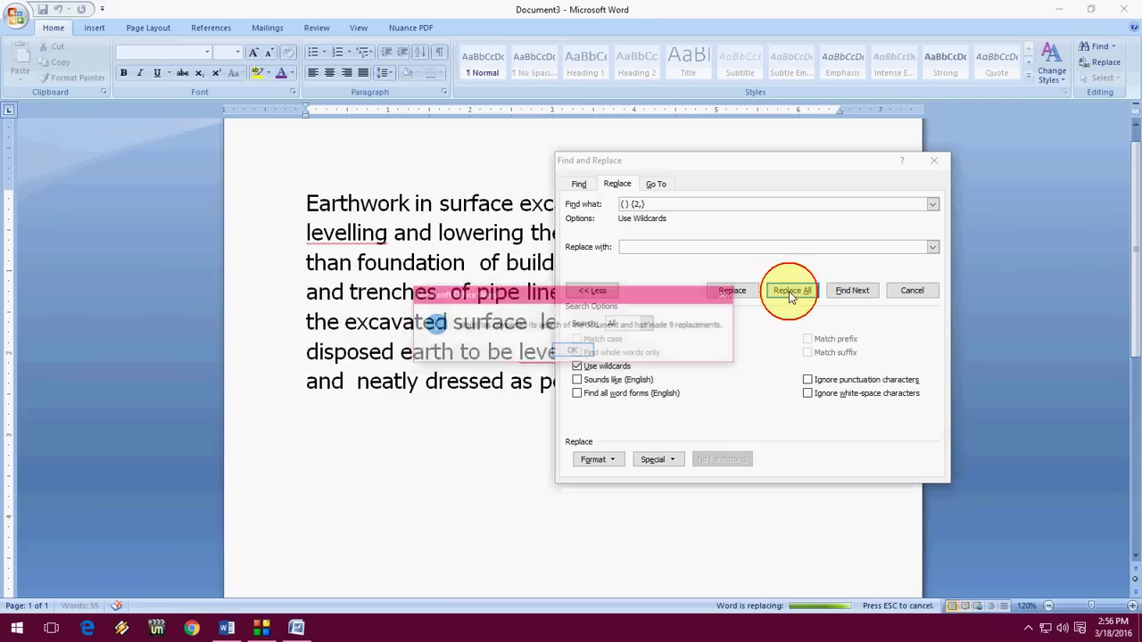
{"action": "left_click", "coordinate": [584, 351]}
Close the dialog and switch to the Document1 window, clearing its selection.
{"action": "left_click", "coordinate": [933, 161]}
{"action": "scroll", "coordinate": [580, 246], "scroll_direction": "up", "scroll_amount": 2}
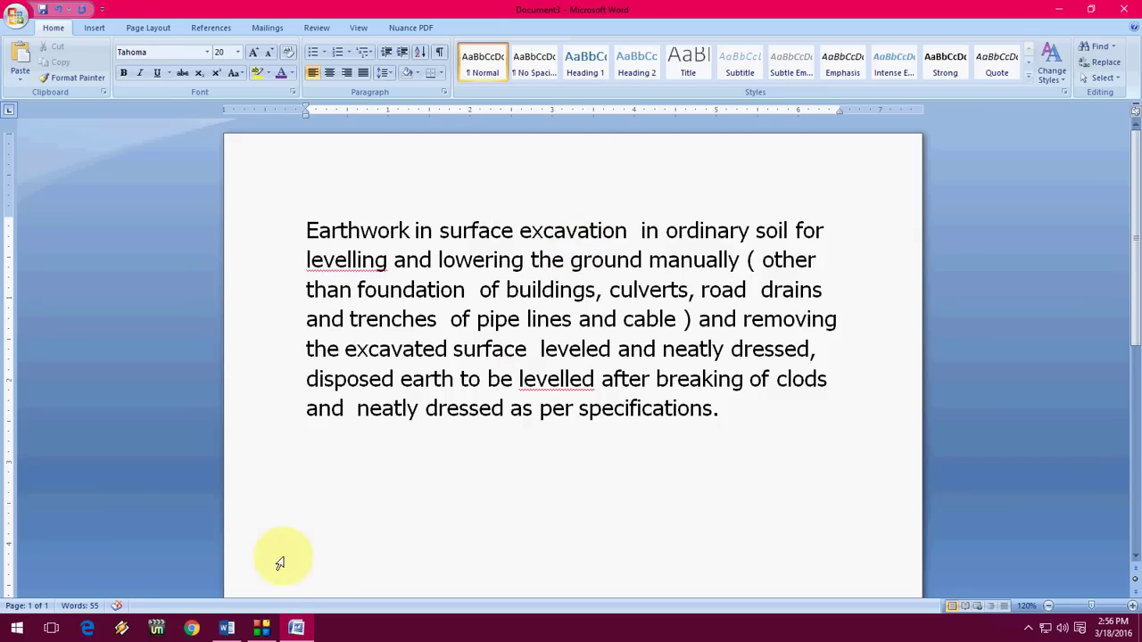
{"action": "left_click", "coordinate": [227, 627]}
{"action": "left_click", "coordinate": [397, 308]}
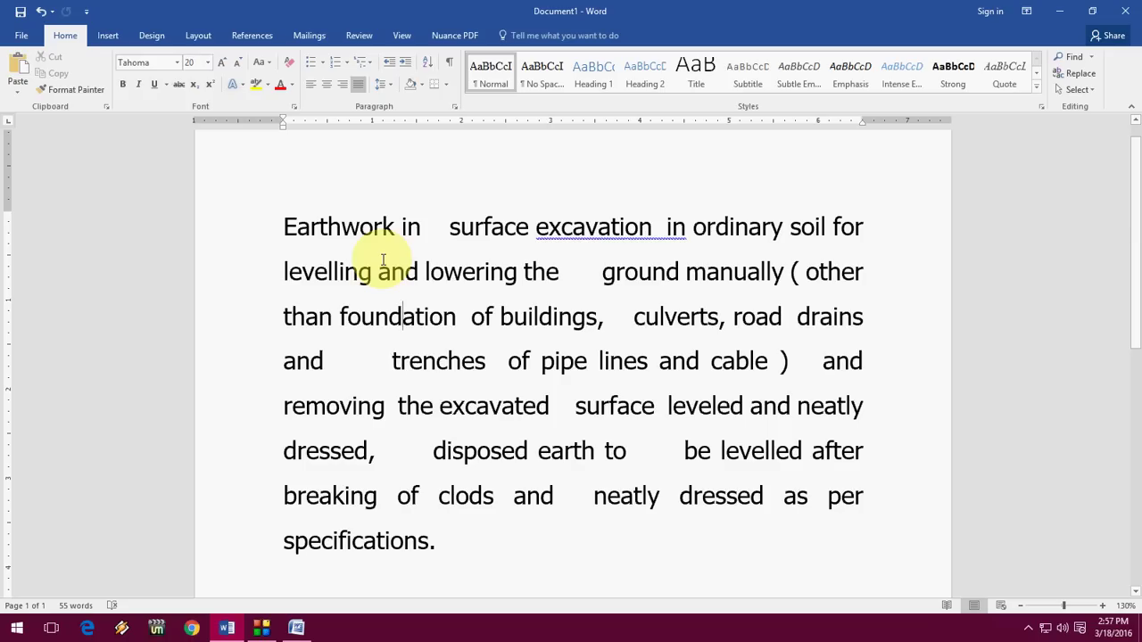
Run the wildcard () {2,} replace-all in Document1, collapsing 9 multi-space runs.
{"action": "key", "text": "ctrl+f"}
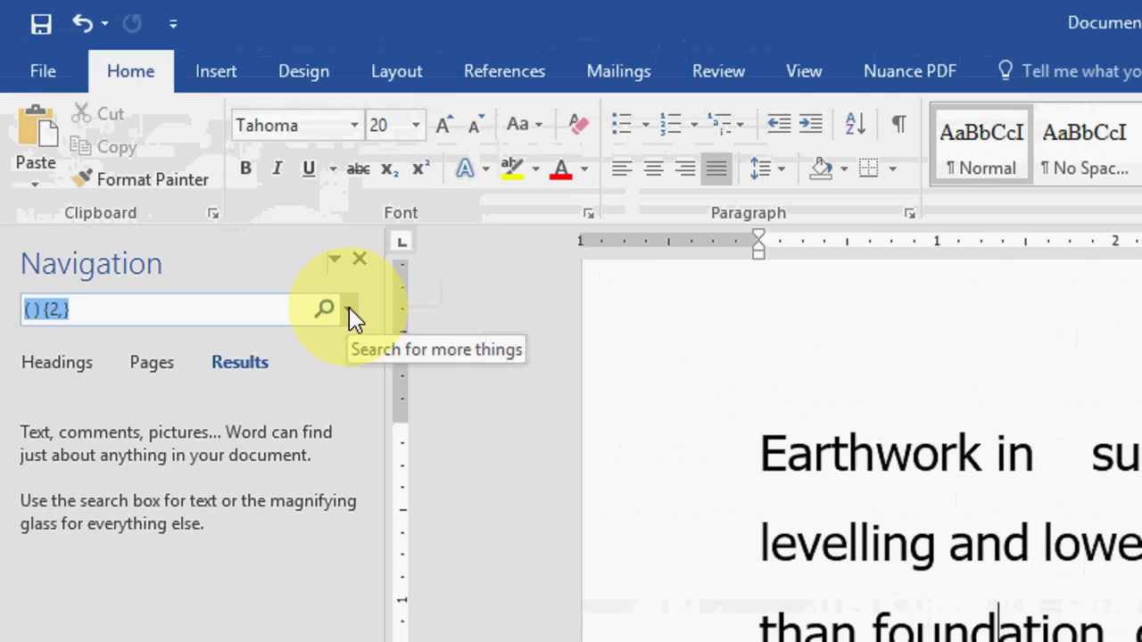
{"action": "left_click", "coordinate": [175, 159]}
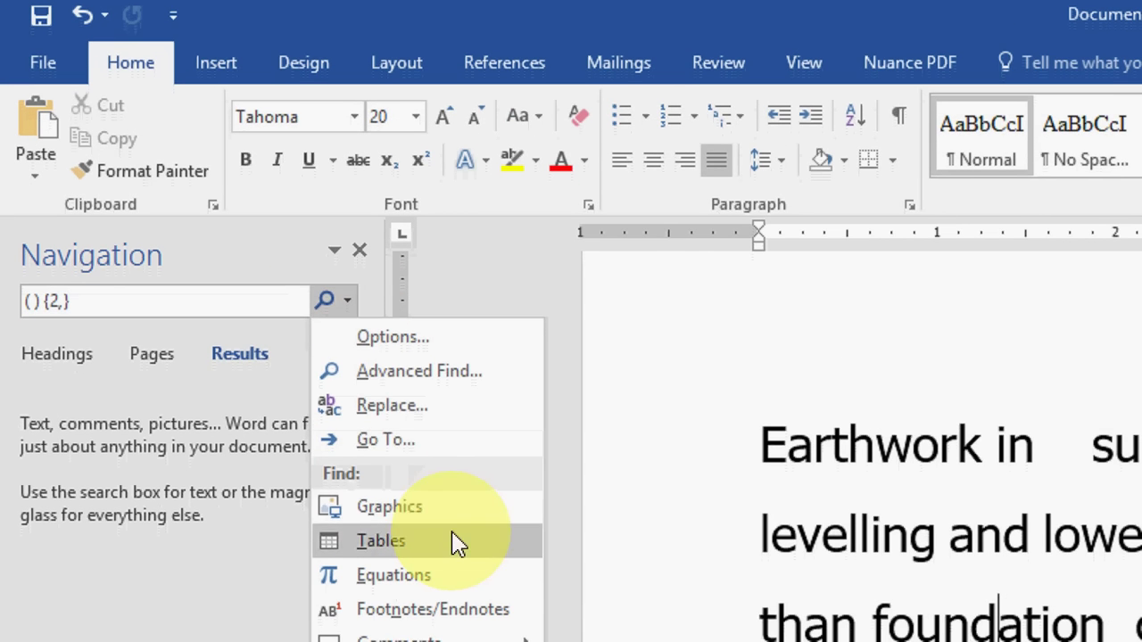
{"action": "left_click", "coordinate": [361, 413]}
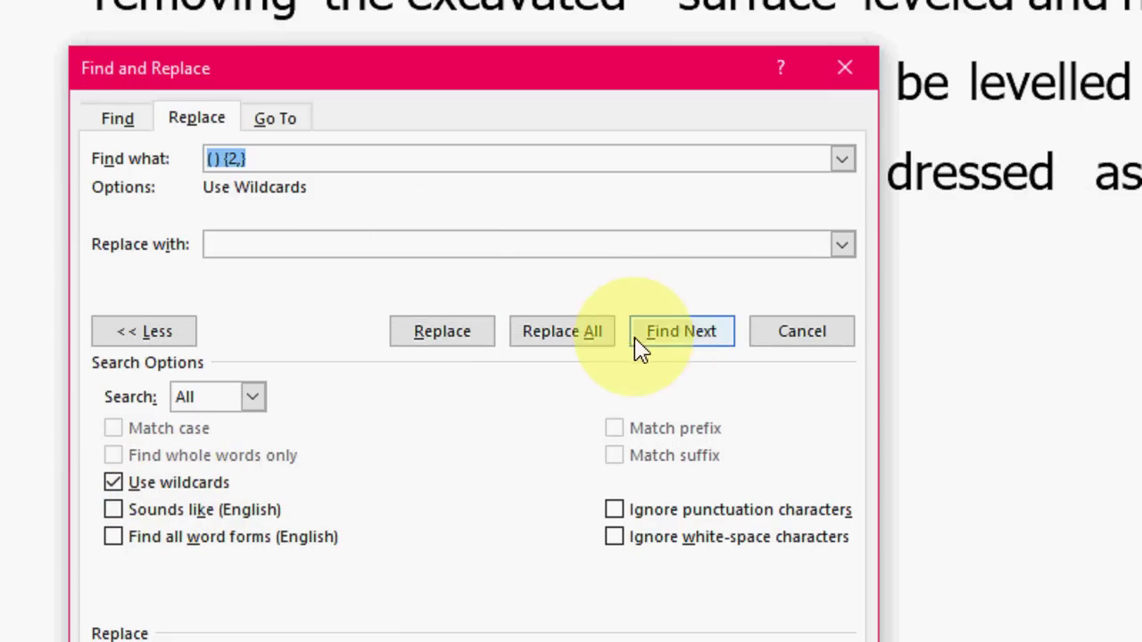
{"action": "left_click", "coordinate": [539, 344]}
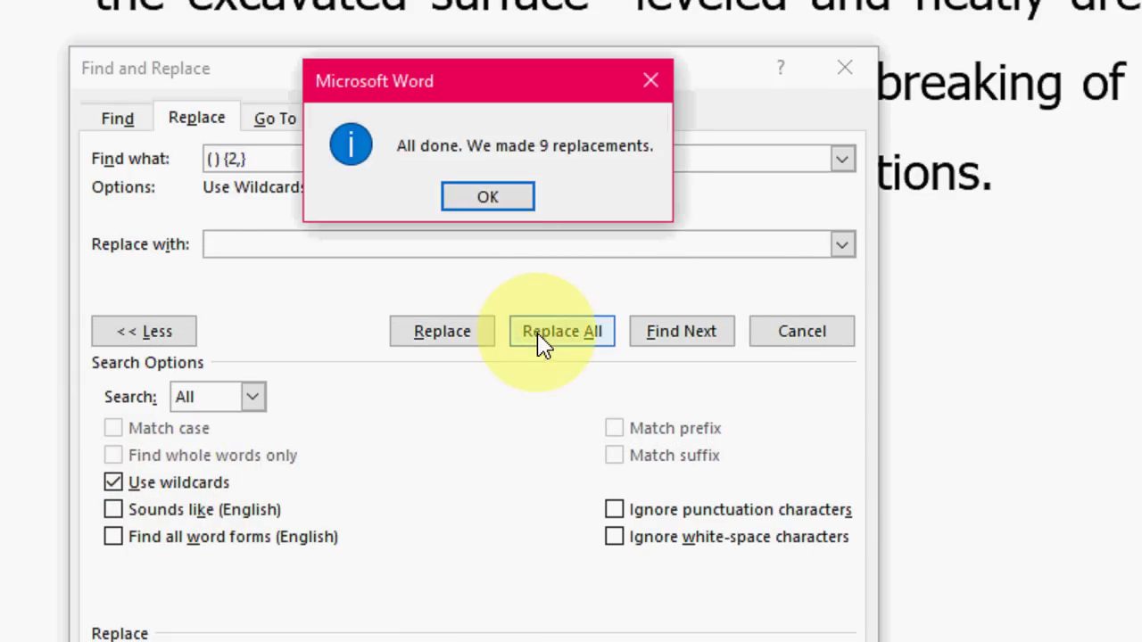
{"action": "left_click", "coordinate": [454, 195]}
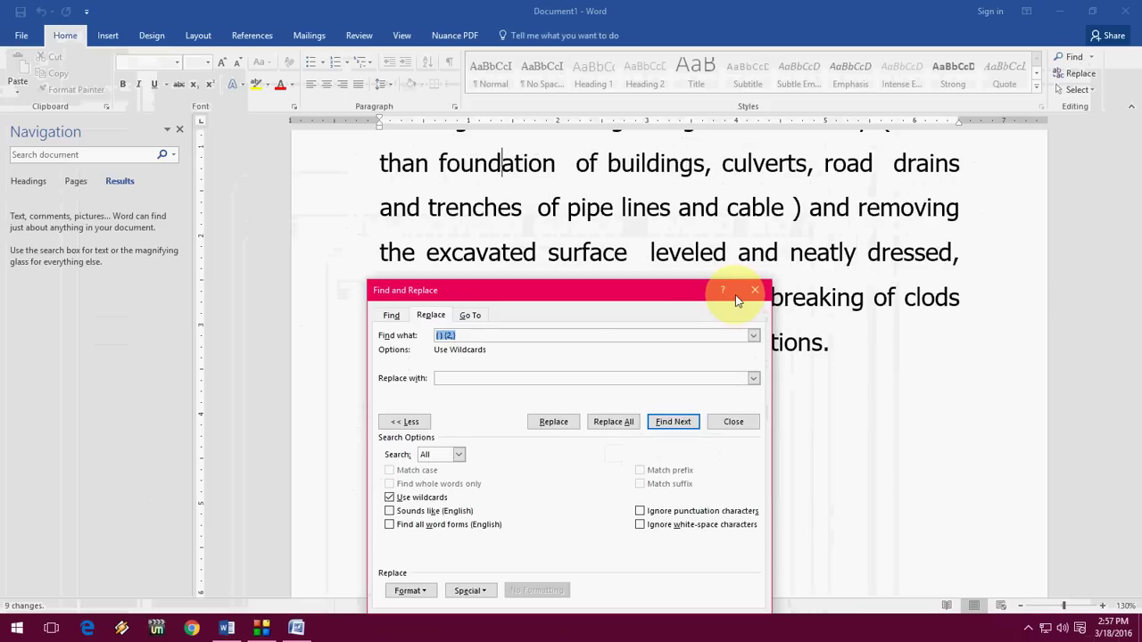
{"action": "left_click", "coordinate": [792, 195]}
{"action": "left_click", "coordinate": [564, 204]}
{"action": "scroll", "coordinate": [491, 327], "scroll_direction": "up", "scroll_amount": 4}
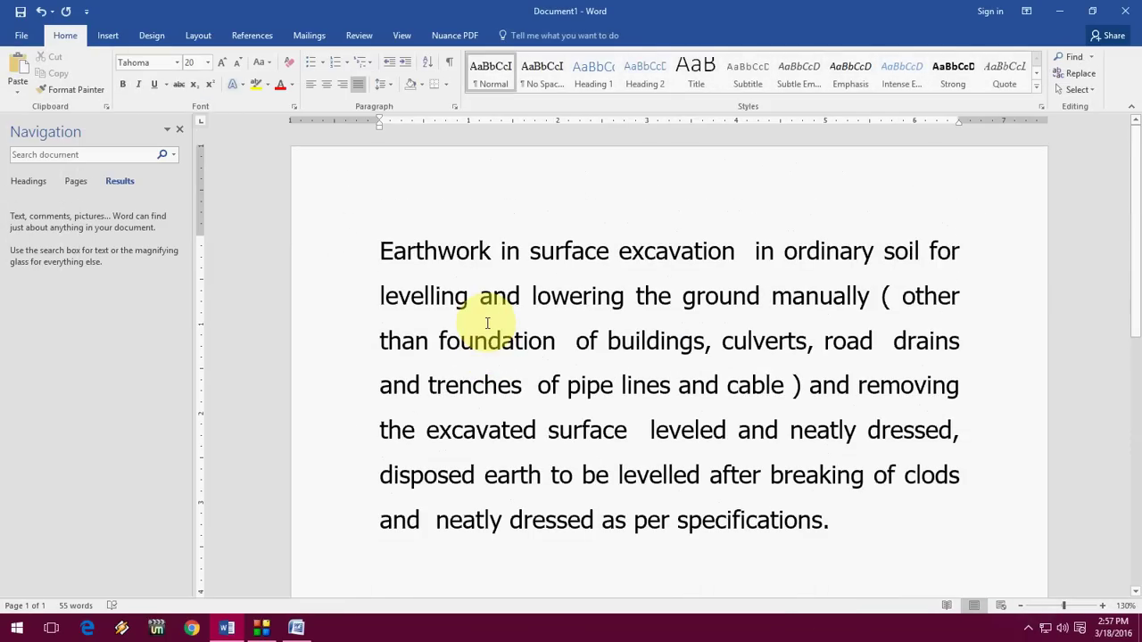